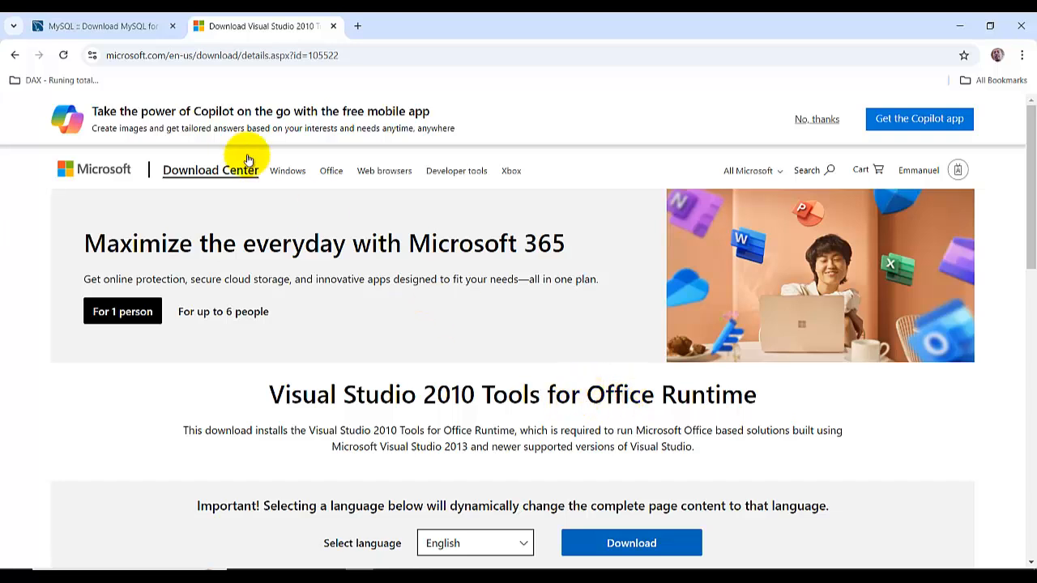
- View the MySQL for Excel archive download page, and switch to the adventureworks workbook in Excel
left_click(97, 26)
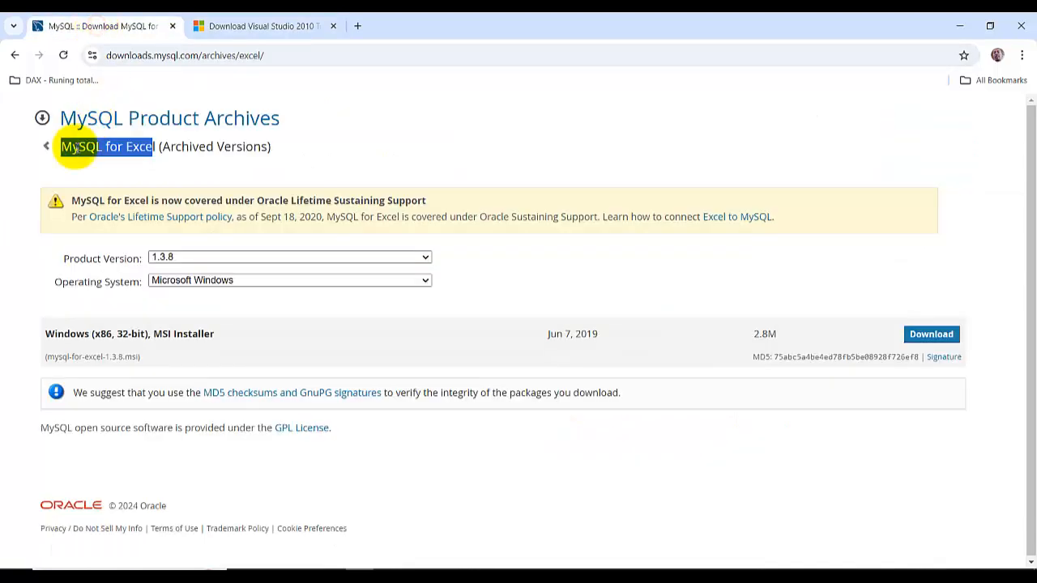
left_click(120, 146)
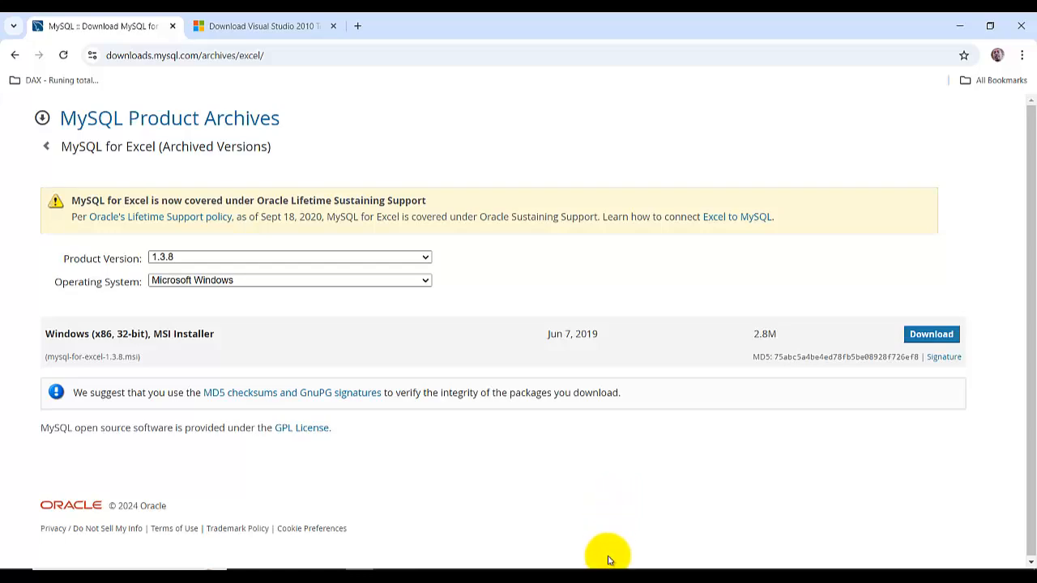
left_click(609, 563)
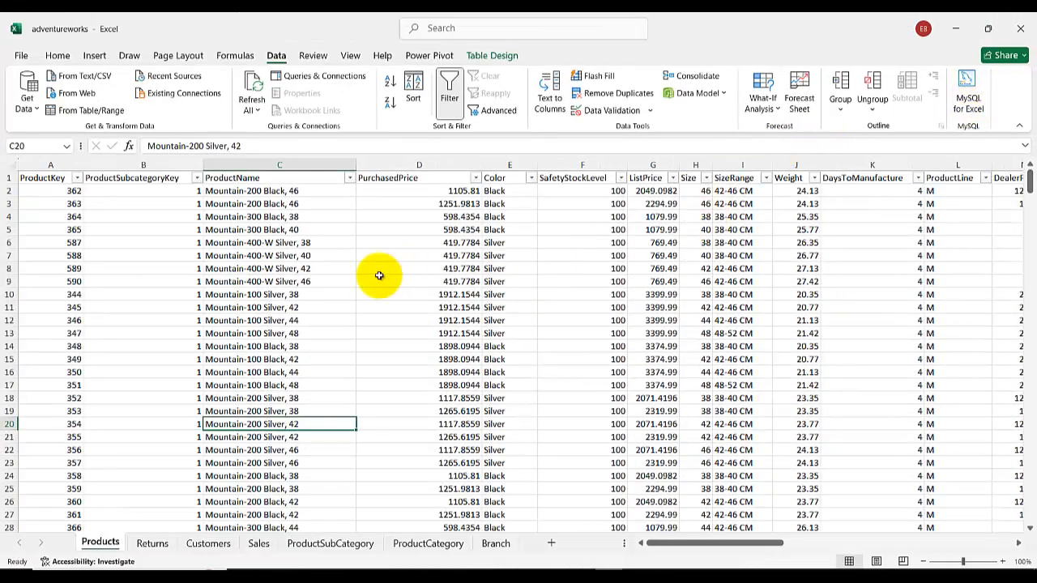
left_click(308, 281)
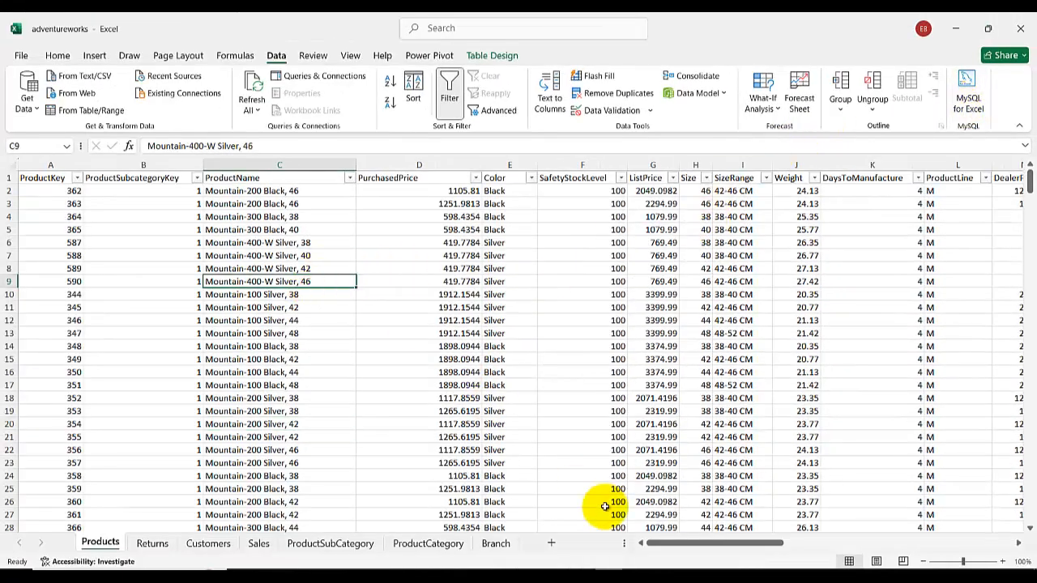
- Switch to MySQL Workbench and examine the existing tables of the adventureworks schema
left_click(691, 577)
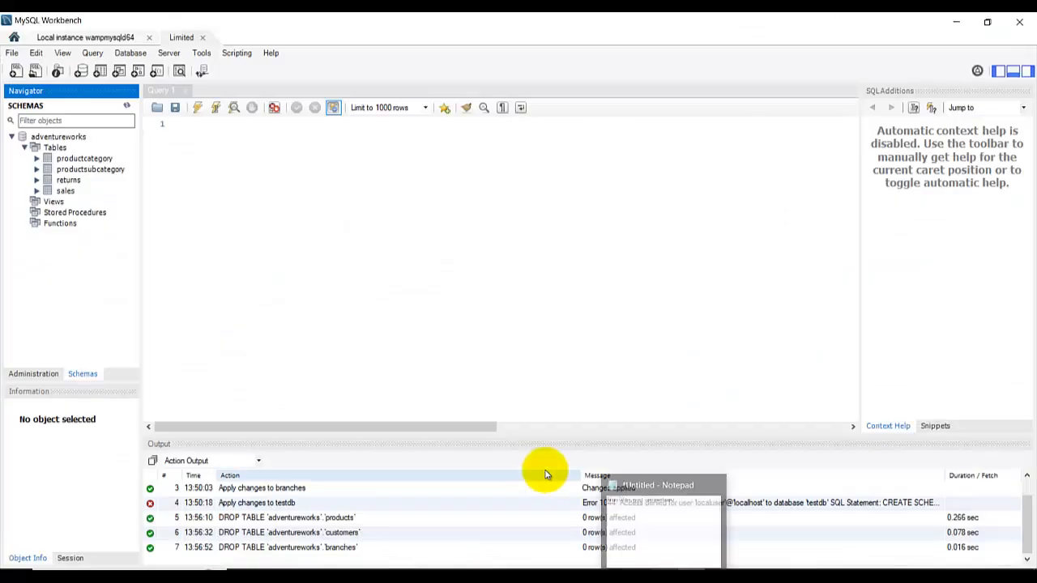
left_click(58, 140)
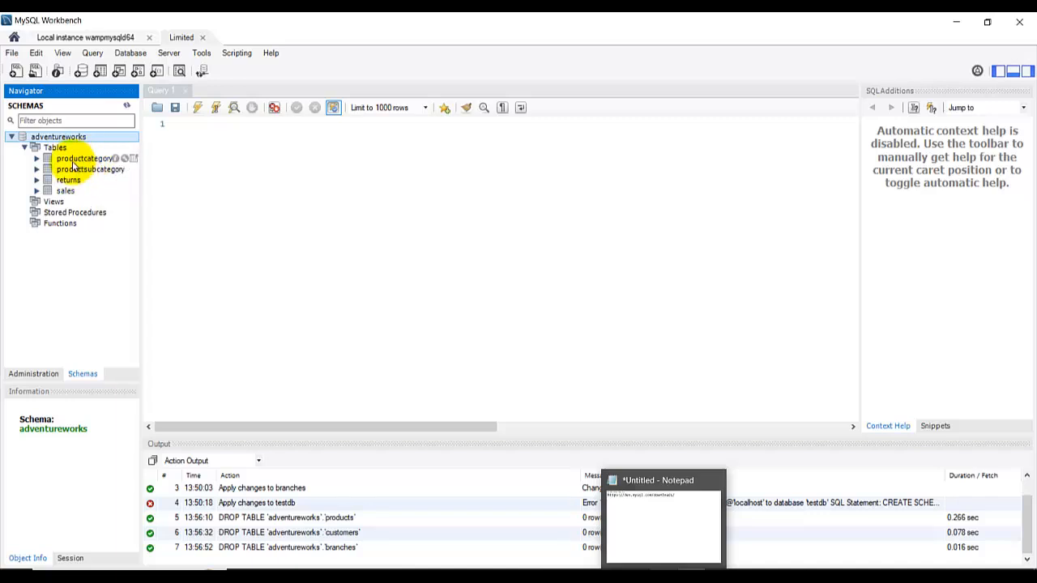
- Switch back to Excel and select the entire Products table, starting from the ProductKey header in A1
left_click(588, 532)
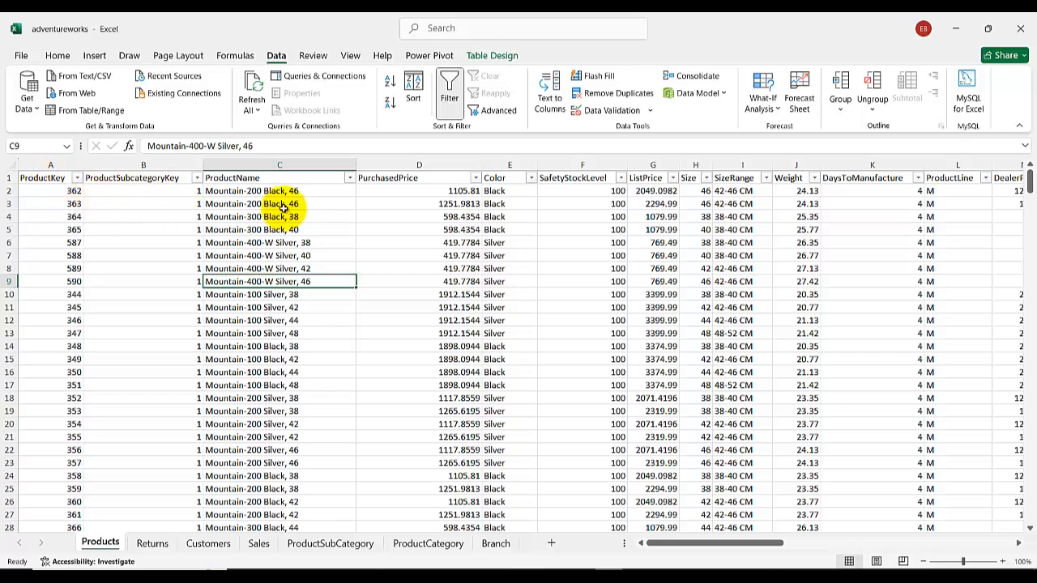
left_click(42, 180)
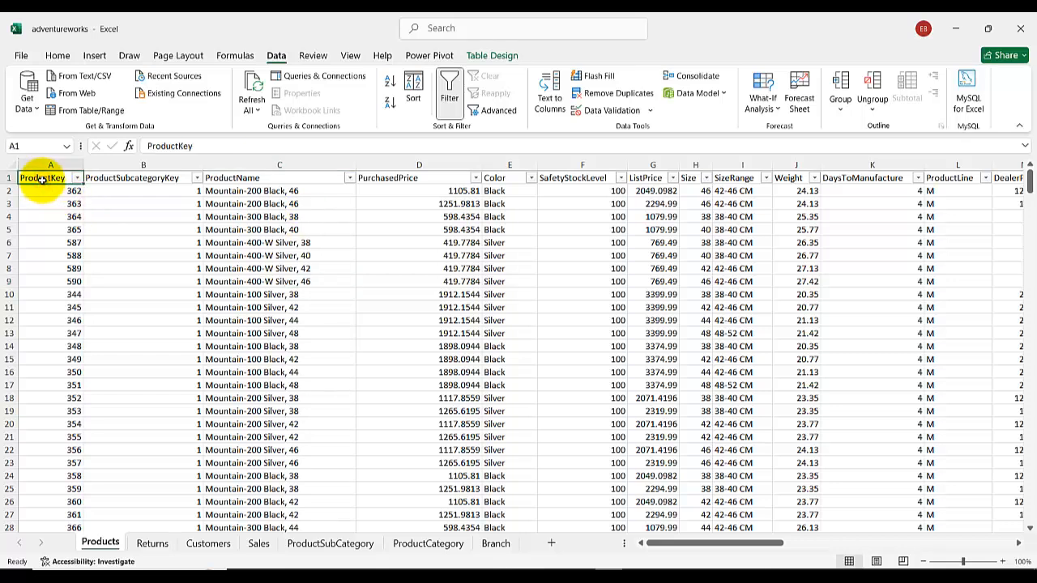
key("ctrl+shift+End")
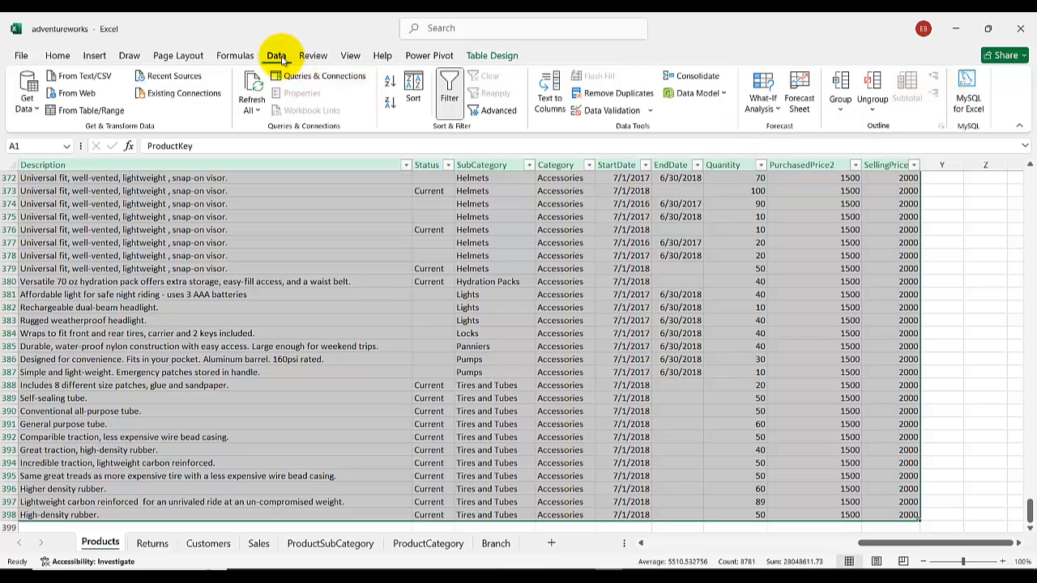
- Export the selected Products data to a MySQL table named products, using the existing ProductKey column as primary key
left_click(971, 109)
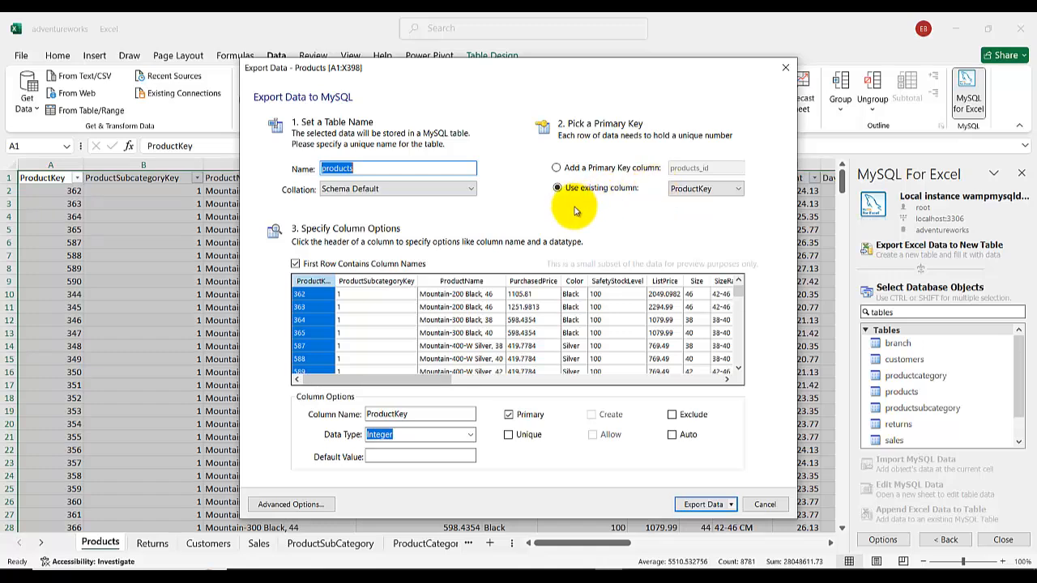
left_click(381, 168)
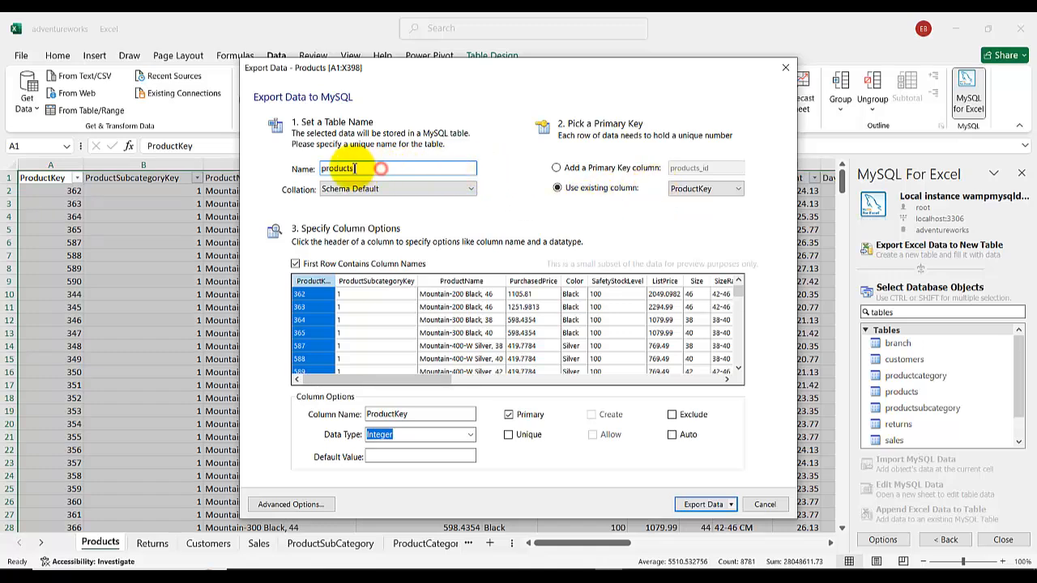
left_click_drag(380, 167, 321, 167)
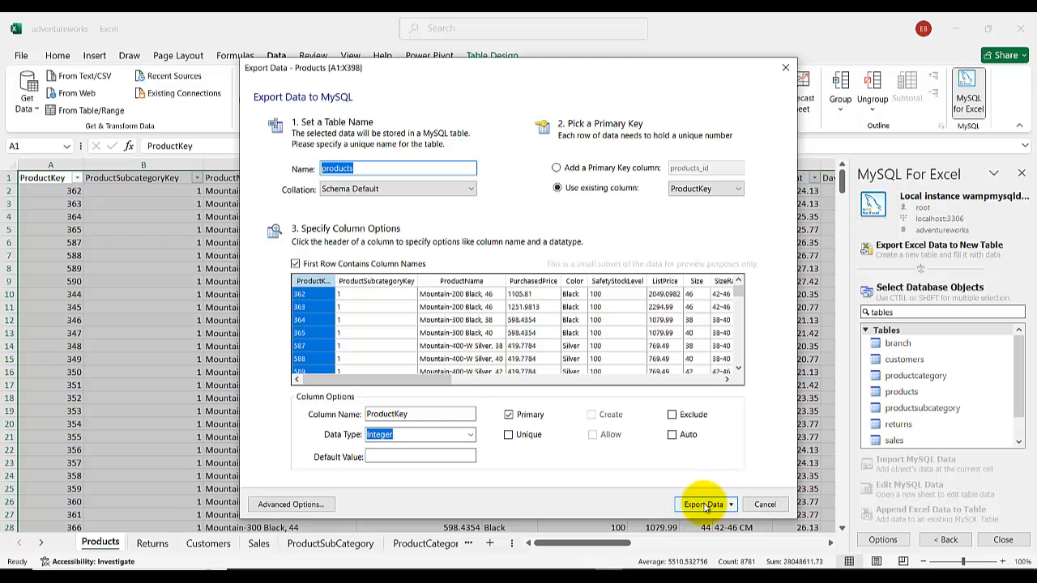
left_click(704, 504)
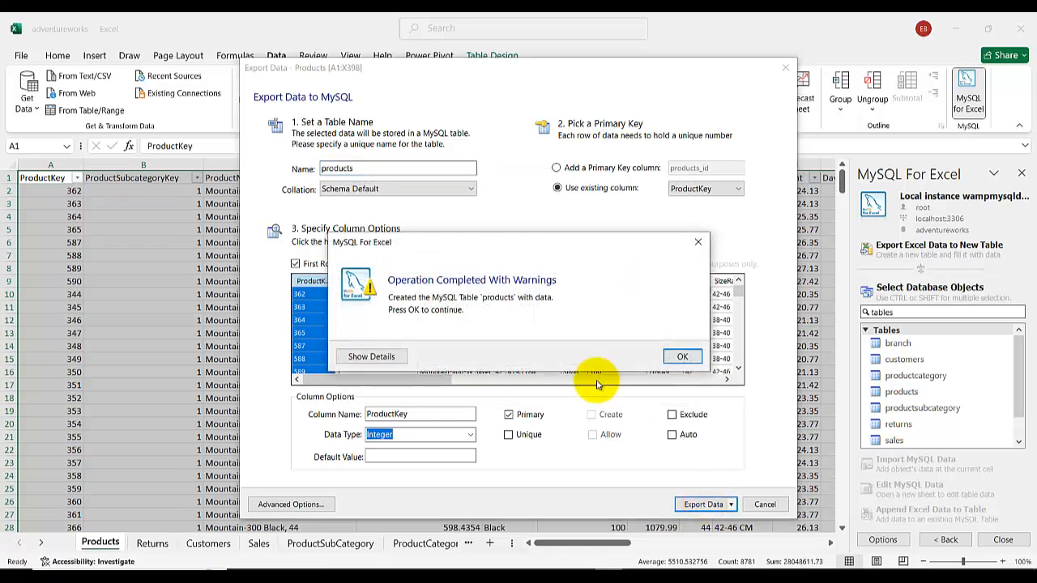
left_click(681, 357)
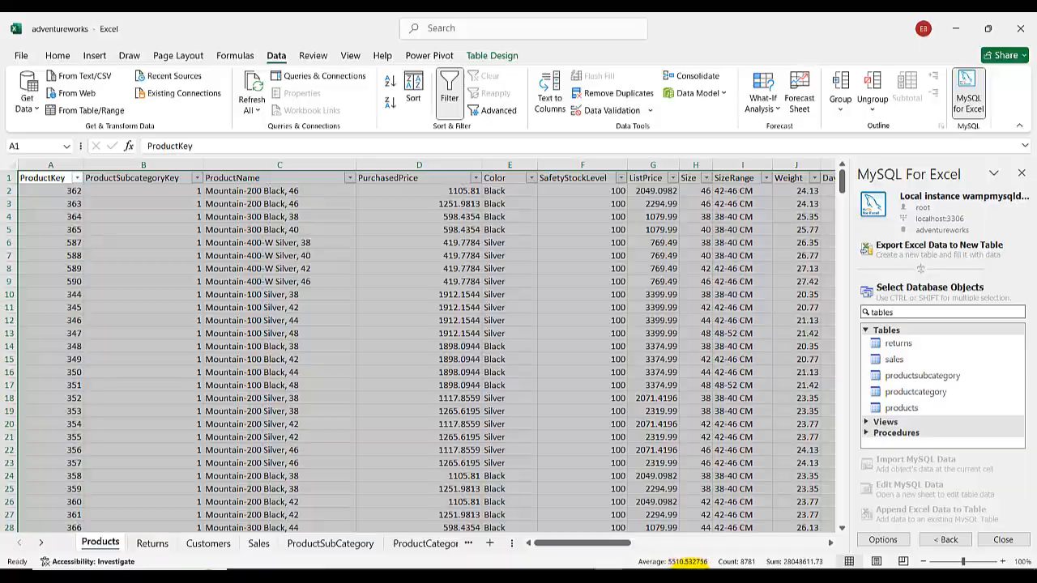
- Switch to MySQL Workbench, refresh the adventureworks schema and display the rows of the products table
left_click(690, 580)
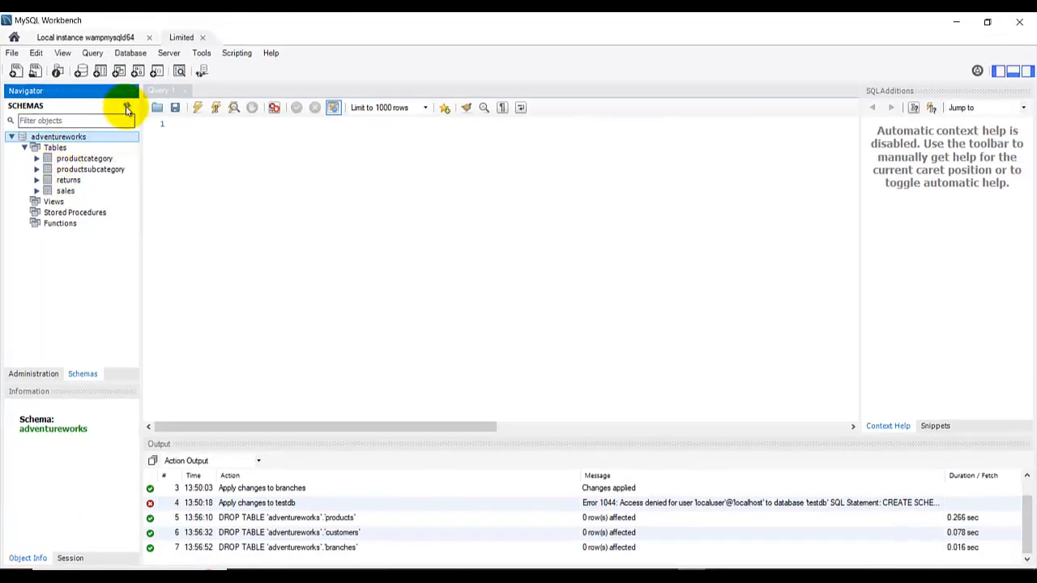
left_click(232, 25)
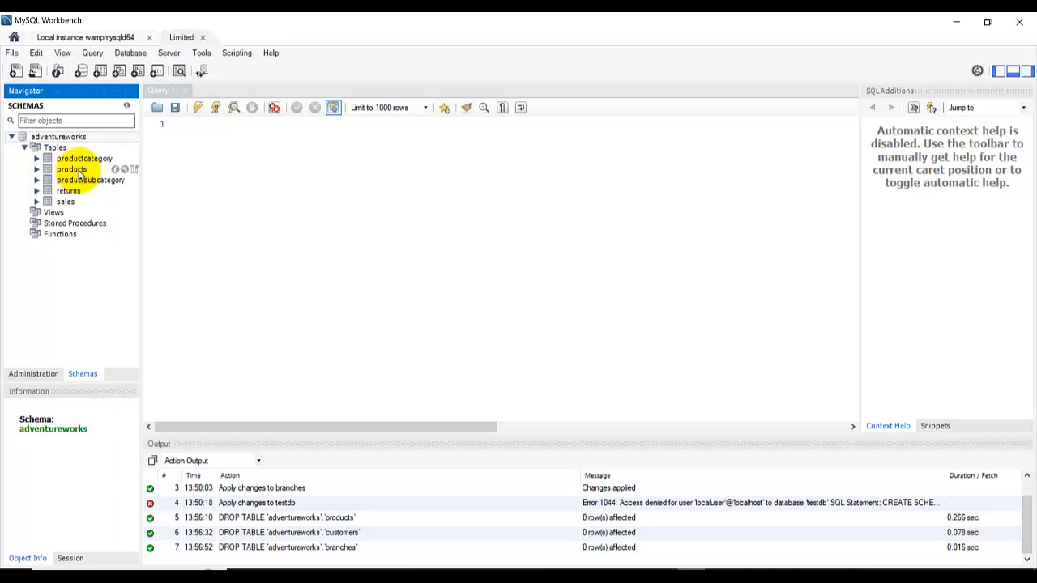
left_click(78, 172)
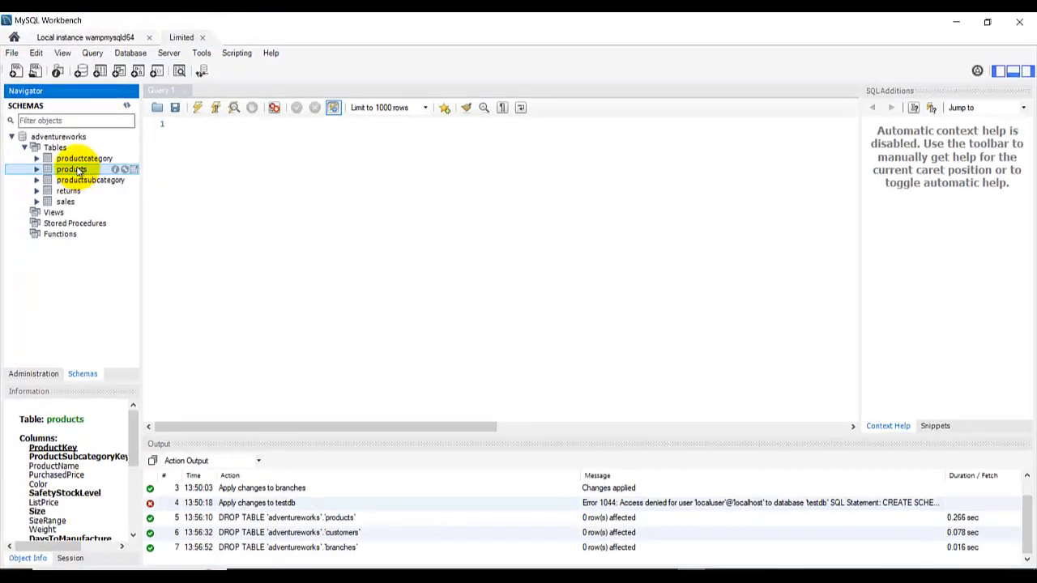
right_click(78, 171)
left_click(135, 176)
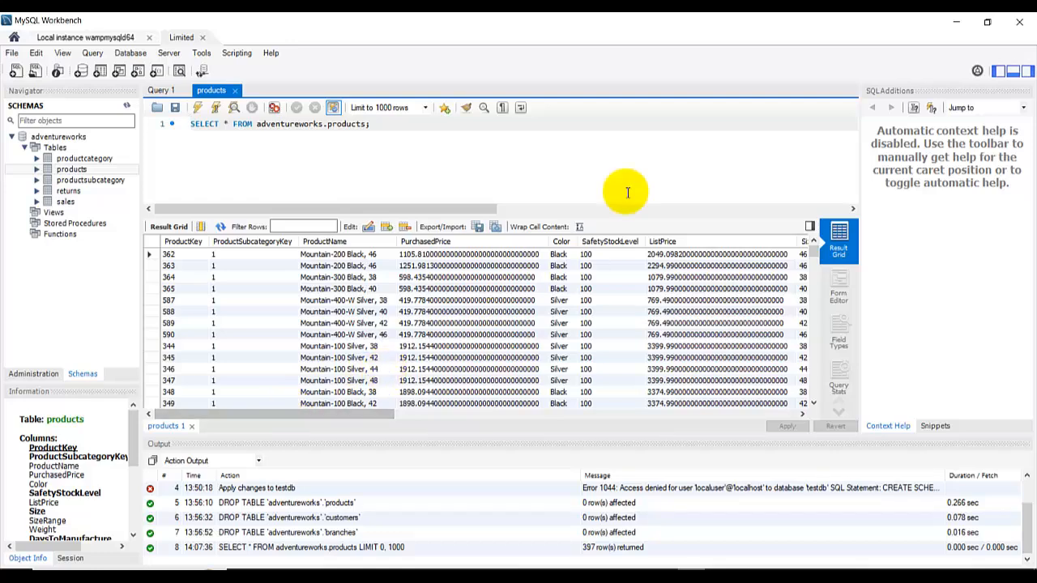
- Return to Excel and select the whole data range A3:E8 on the Branch sheet
left_click(956, 23)
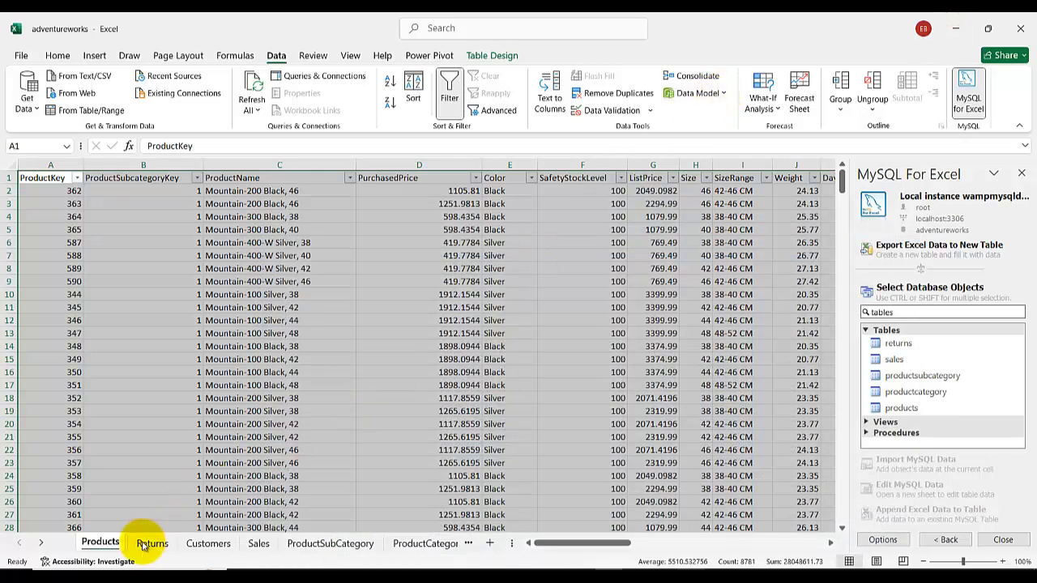
left_click(151, 543)
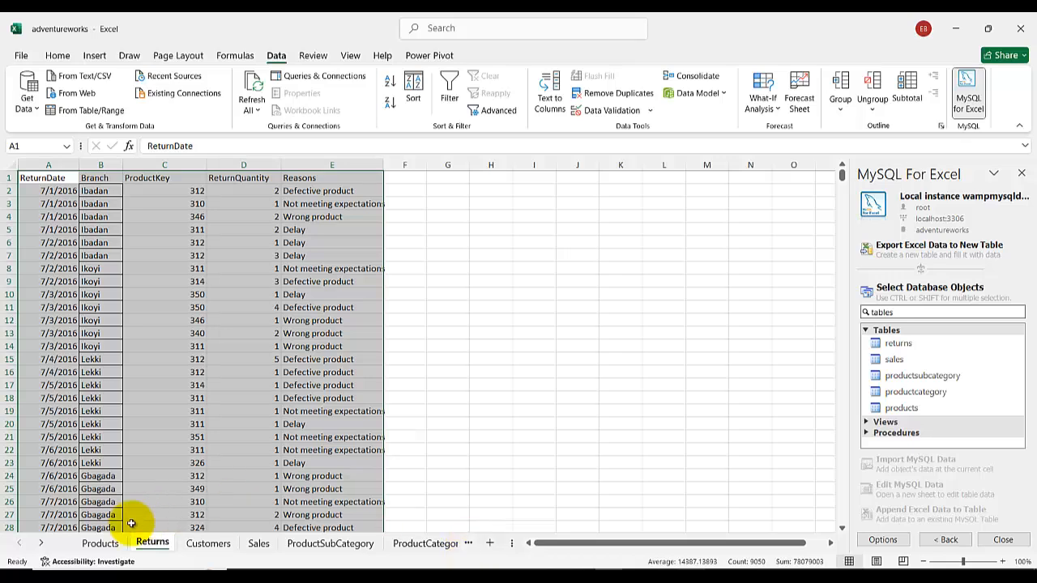
left_click(40, 544)
left_click(40, 544)
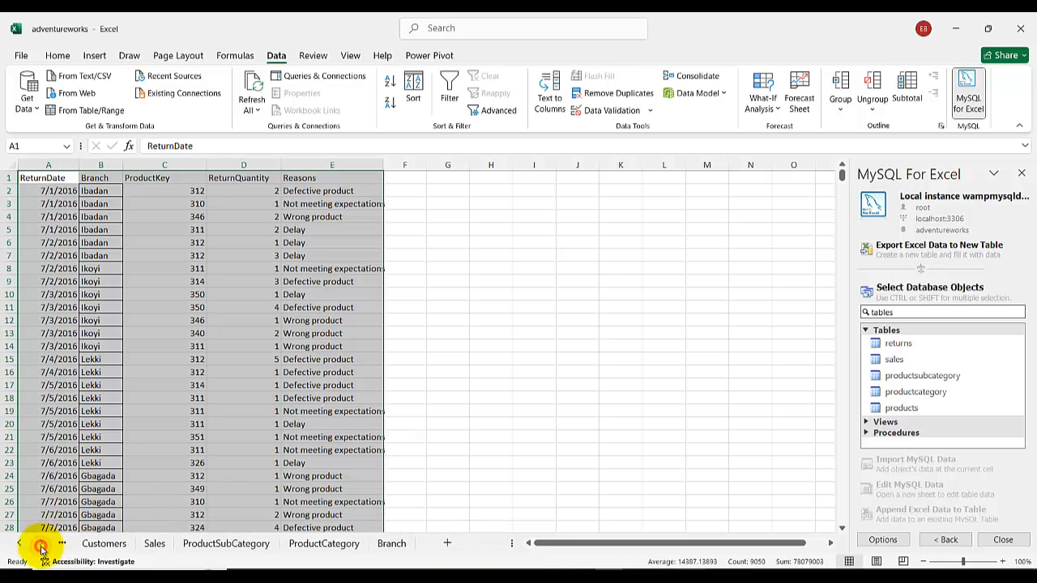
left_click(392, 543)
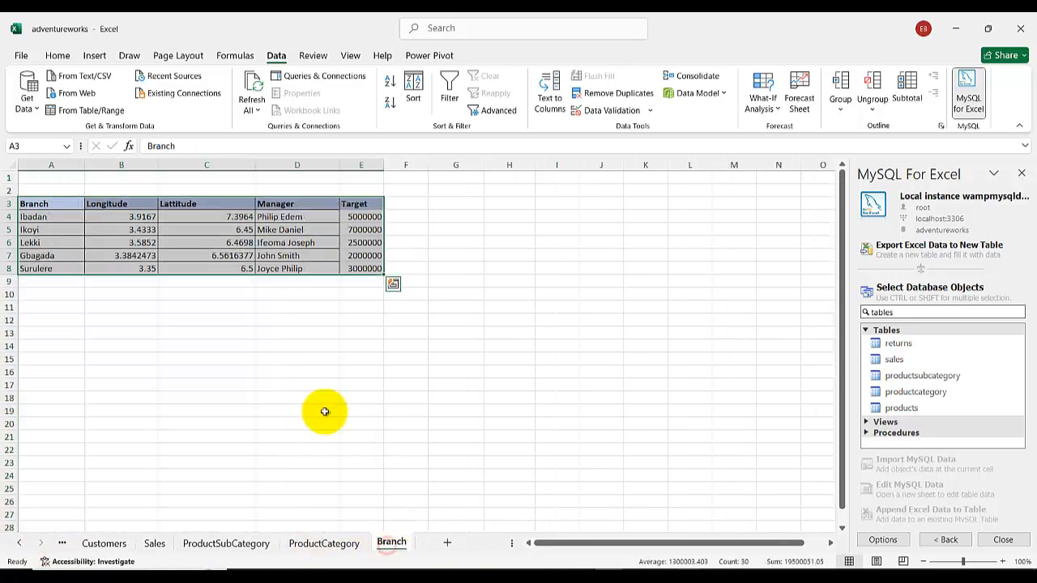
left_click(217, 257)
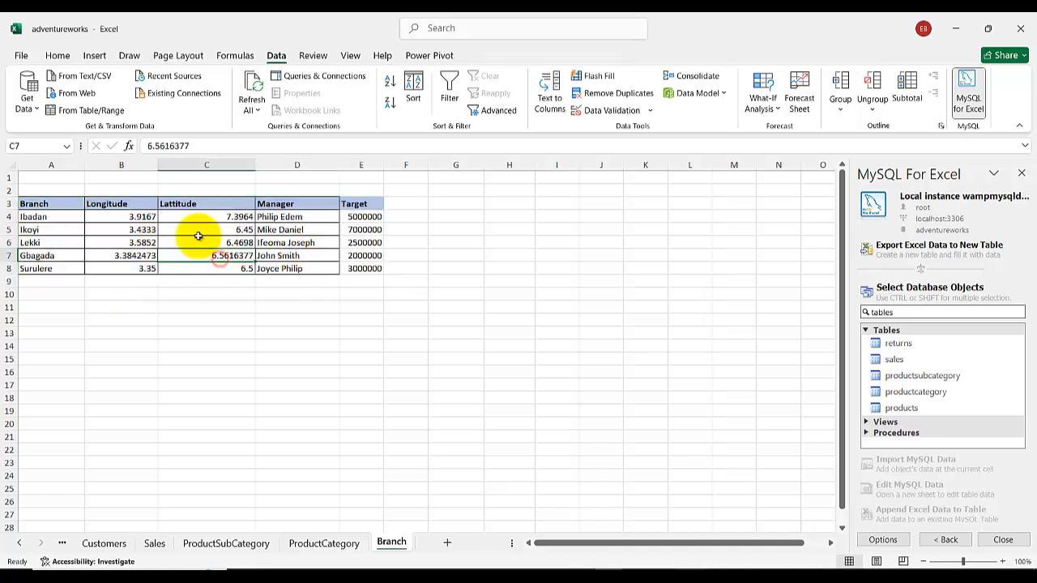
left_click(44, 204)
key("ctrl+a")
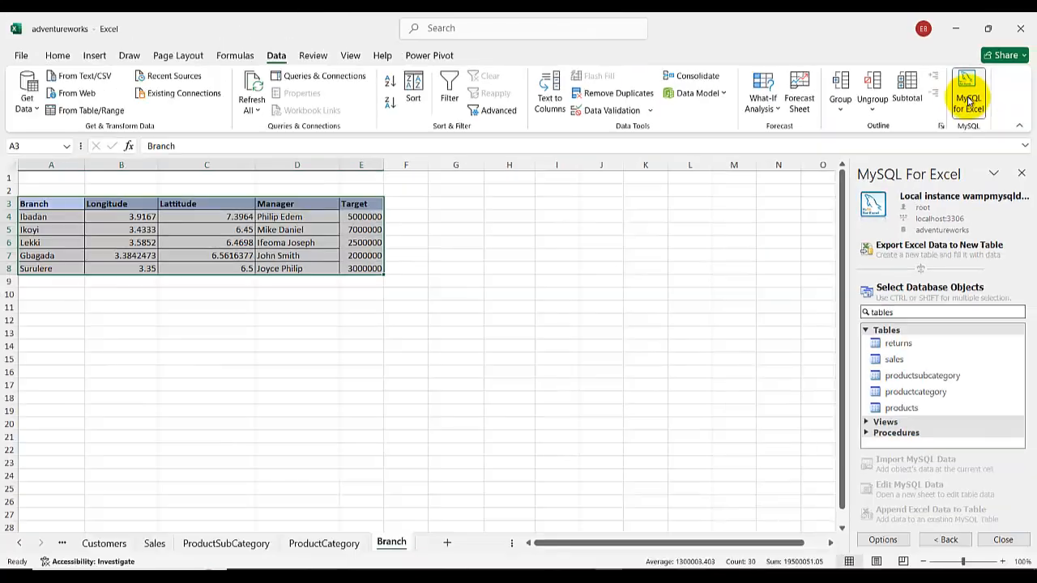
- Reopen MySQL for Excel, connect to Local instance wampmysqld64 and open the adventureworks schema
left_click(969, 102)
left_click(967, 100)
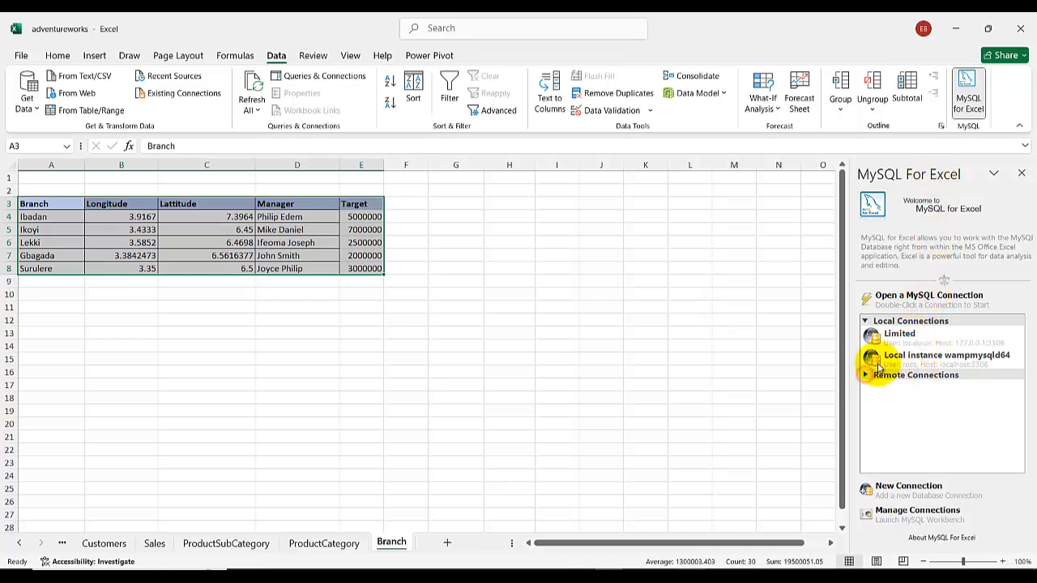
double_click(899, 356)
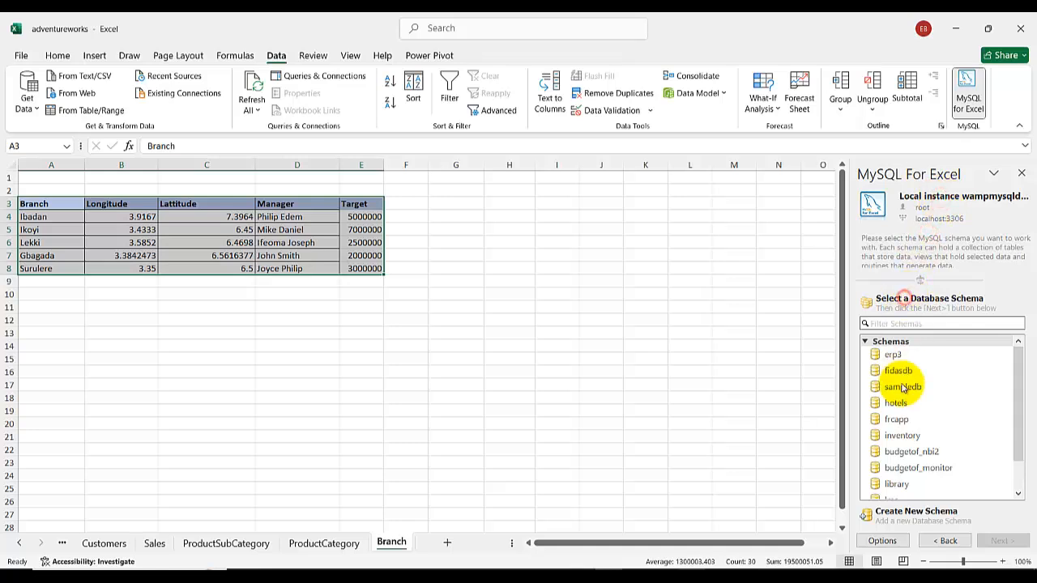
left_click_drag(1019, 398, 1025, 470)
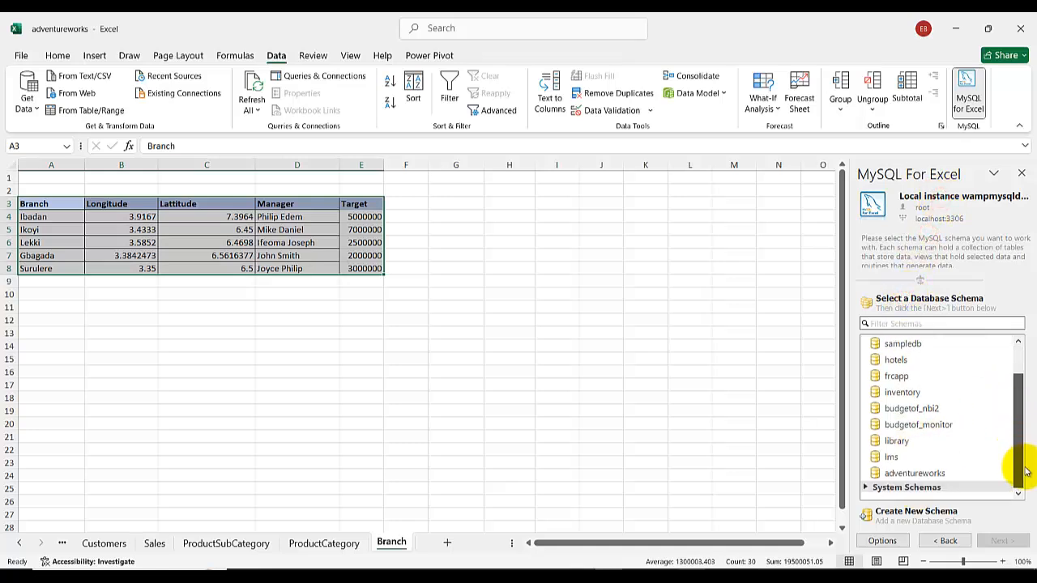
left_click(918, 511)
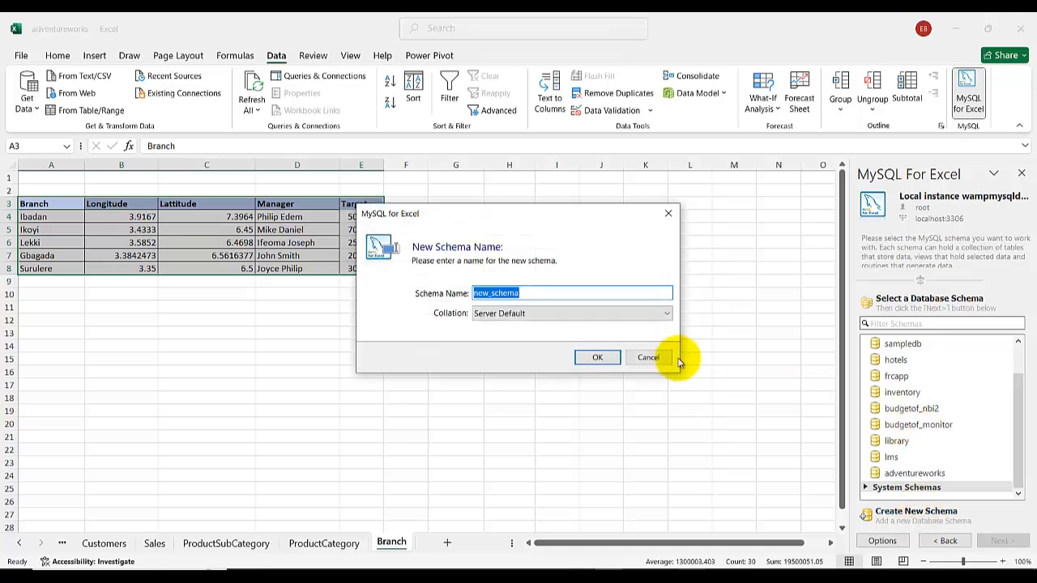
left_click(640, 357)
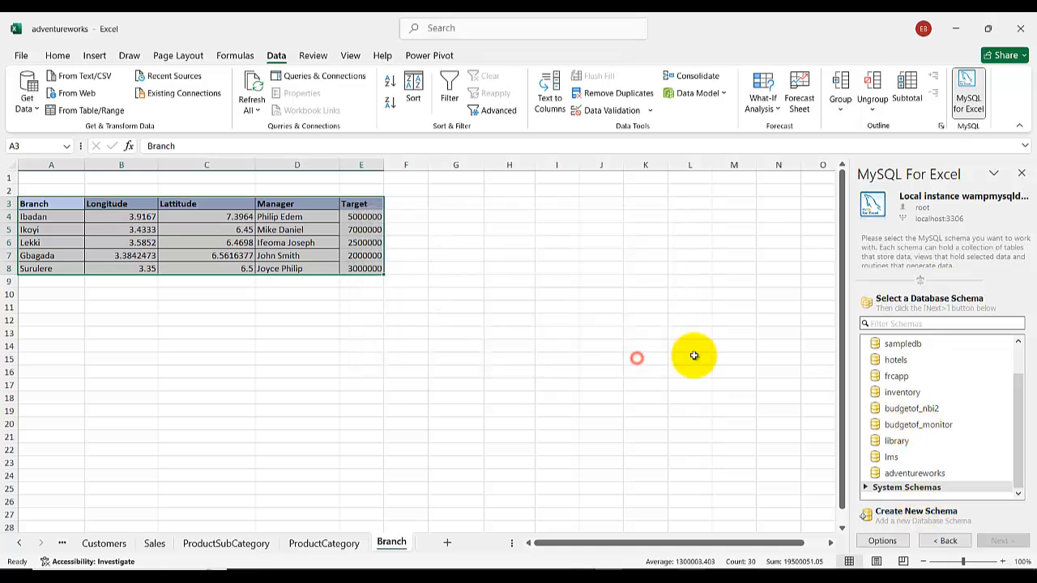
double_click(915, 473)
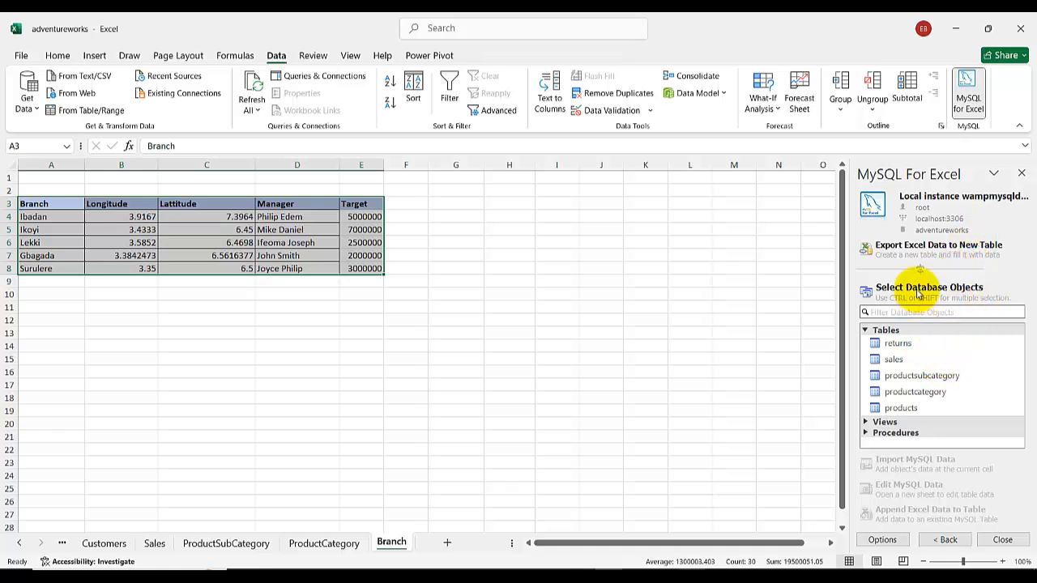
- Export the selected Branch data to a new MySQL table named branch with an added primary key column branch_id
left_click(934, 244)
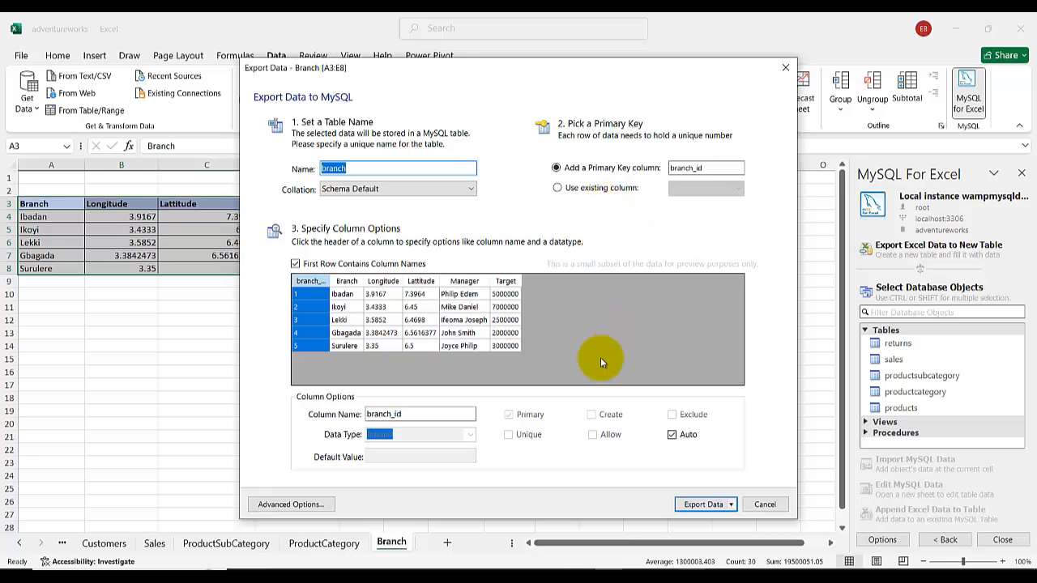
left_click(371, 170)
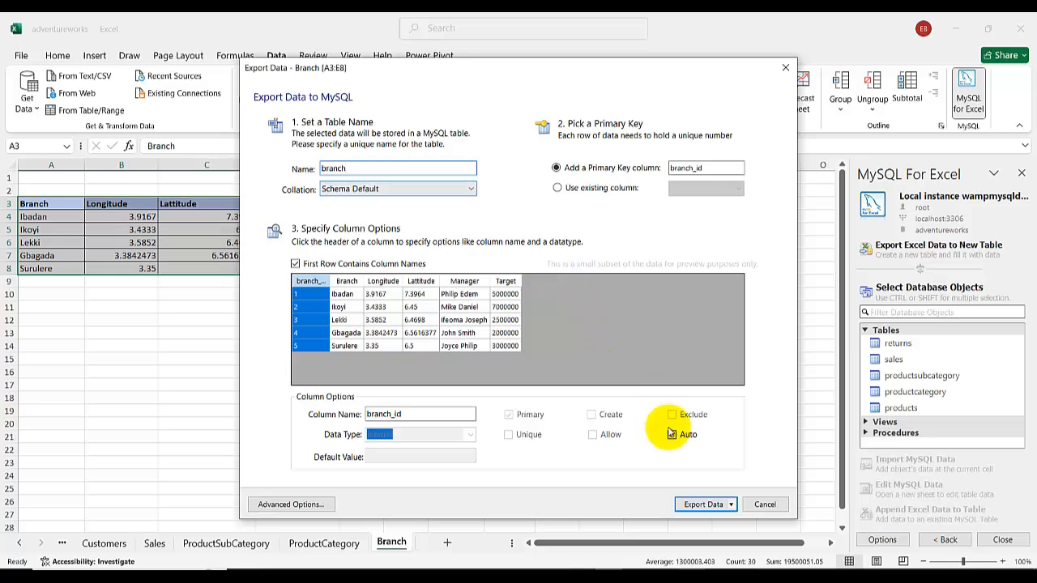
left_click(701, 506)
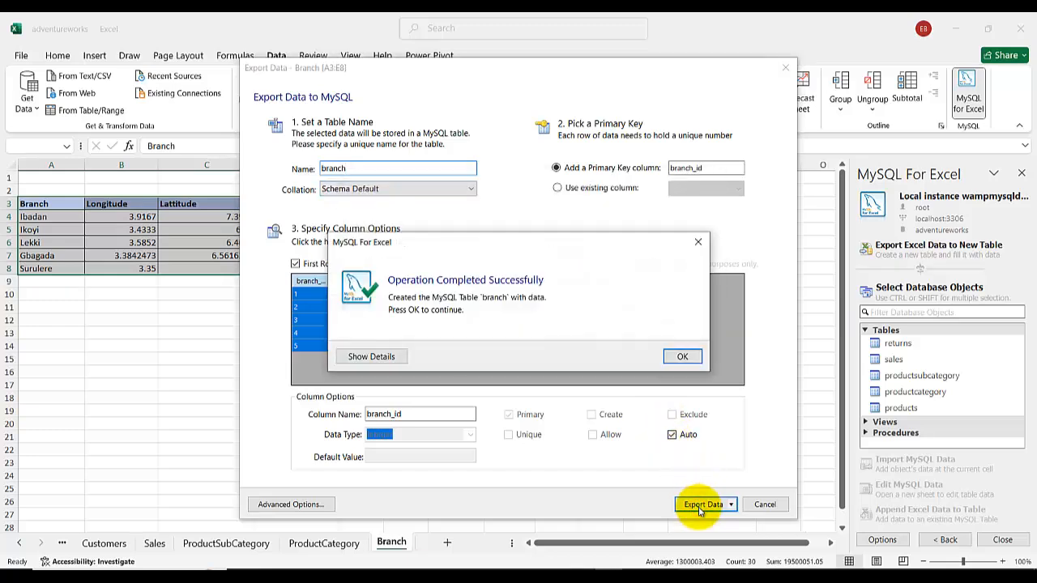
left_click(683, 355)
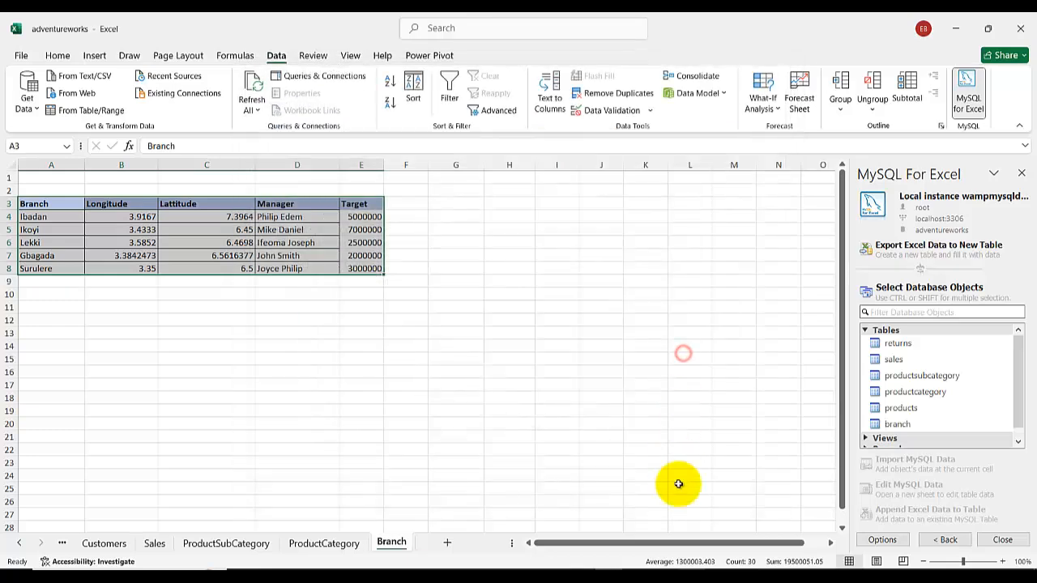
- Switch to MySQL Workbench, refresh the adventureworks schema and display the rows of the branch table
mouse_move(611, 564)
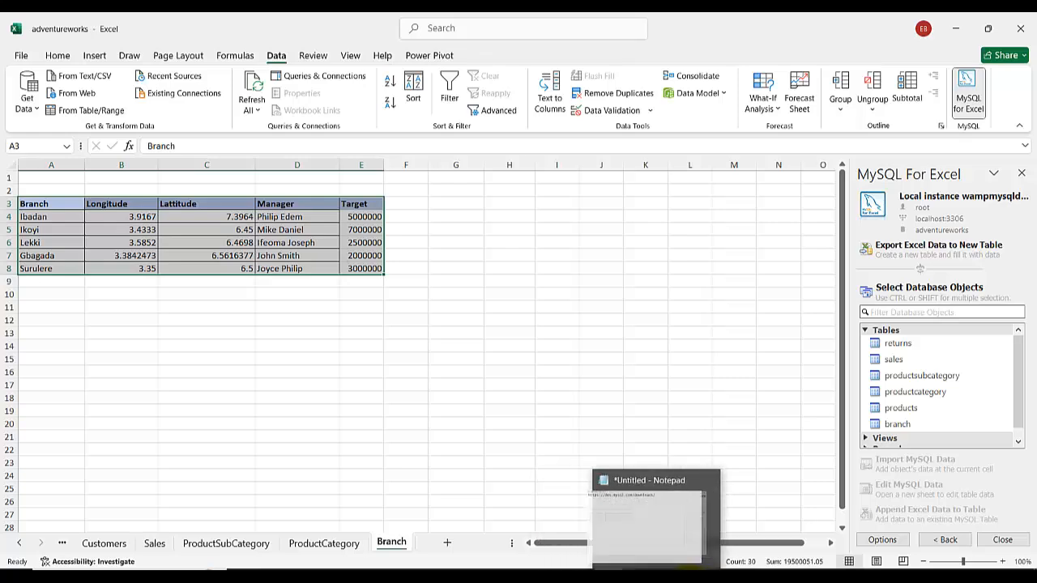
left_click(672, 564)
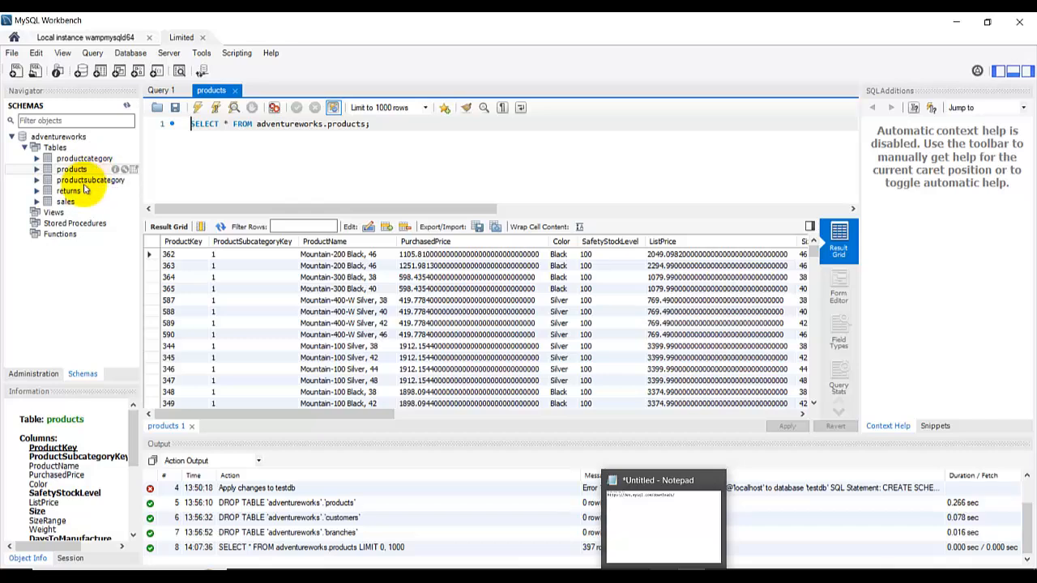
left_click(126, 107)
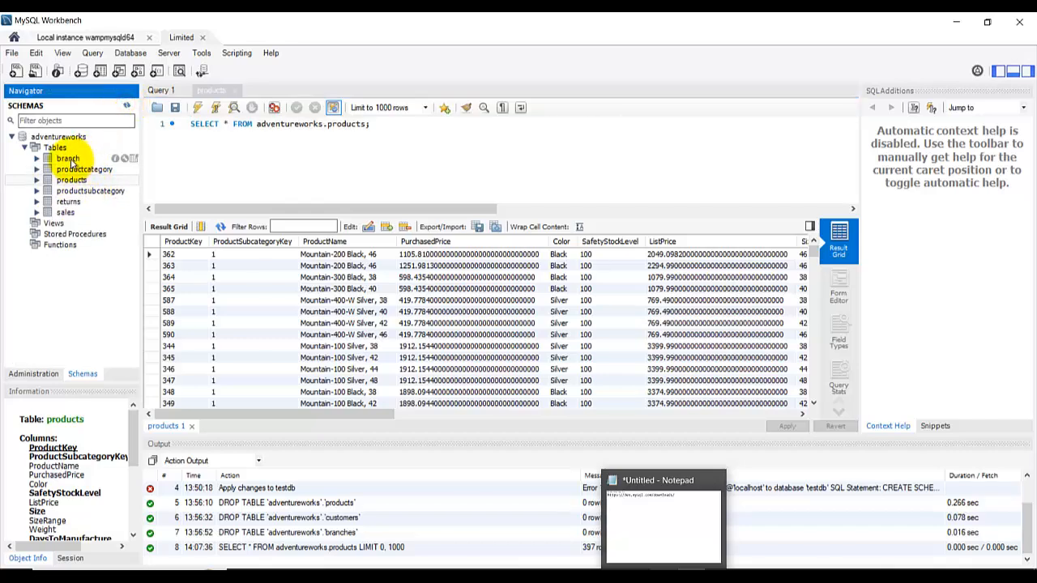
left_click(68, 159)
right_click(70, 160)
left_click(113, 166)
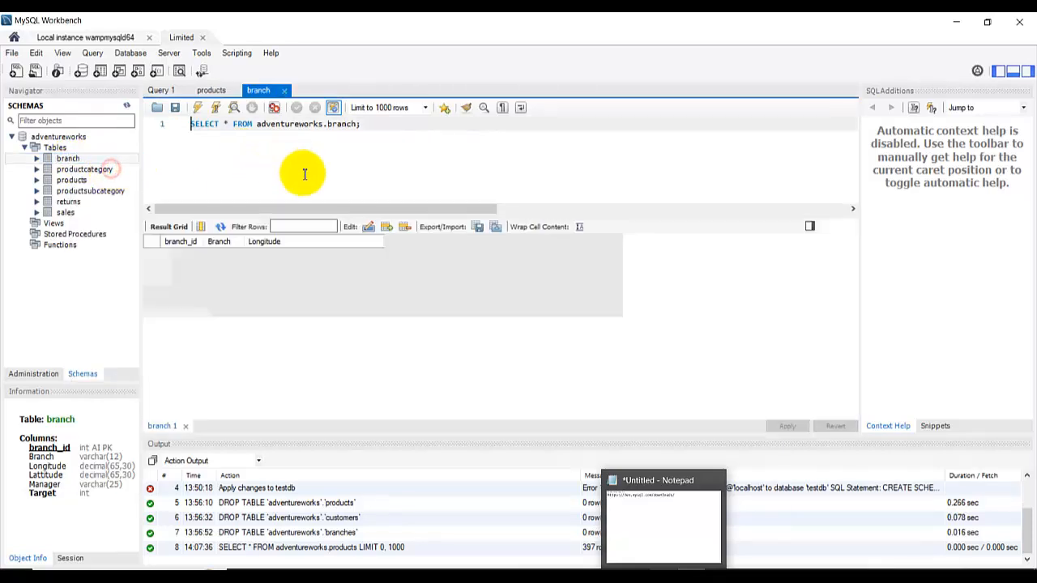